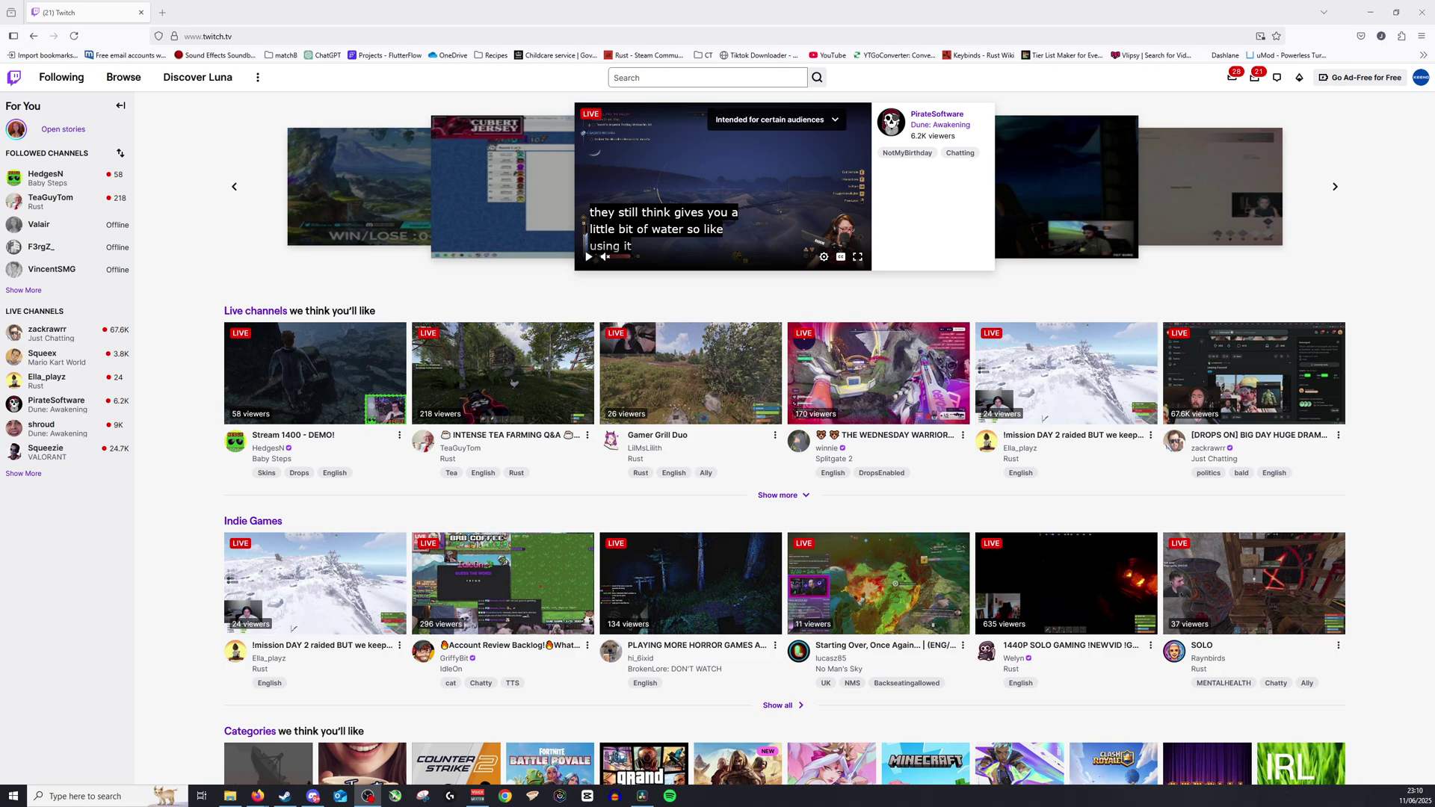
# Step: Go from the account menu to Creator Dashboard's Analytics Overview with its 30-day stats
pyautogui.click(1421, 77)
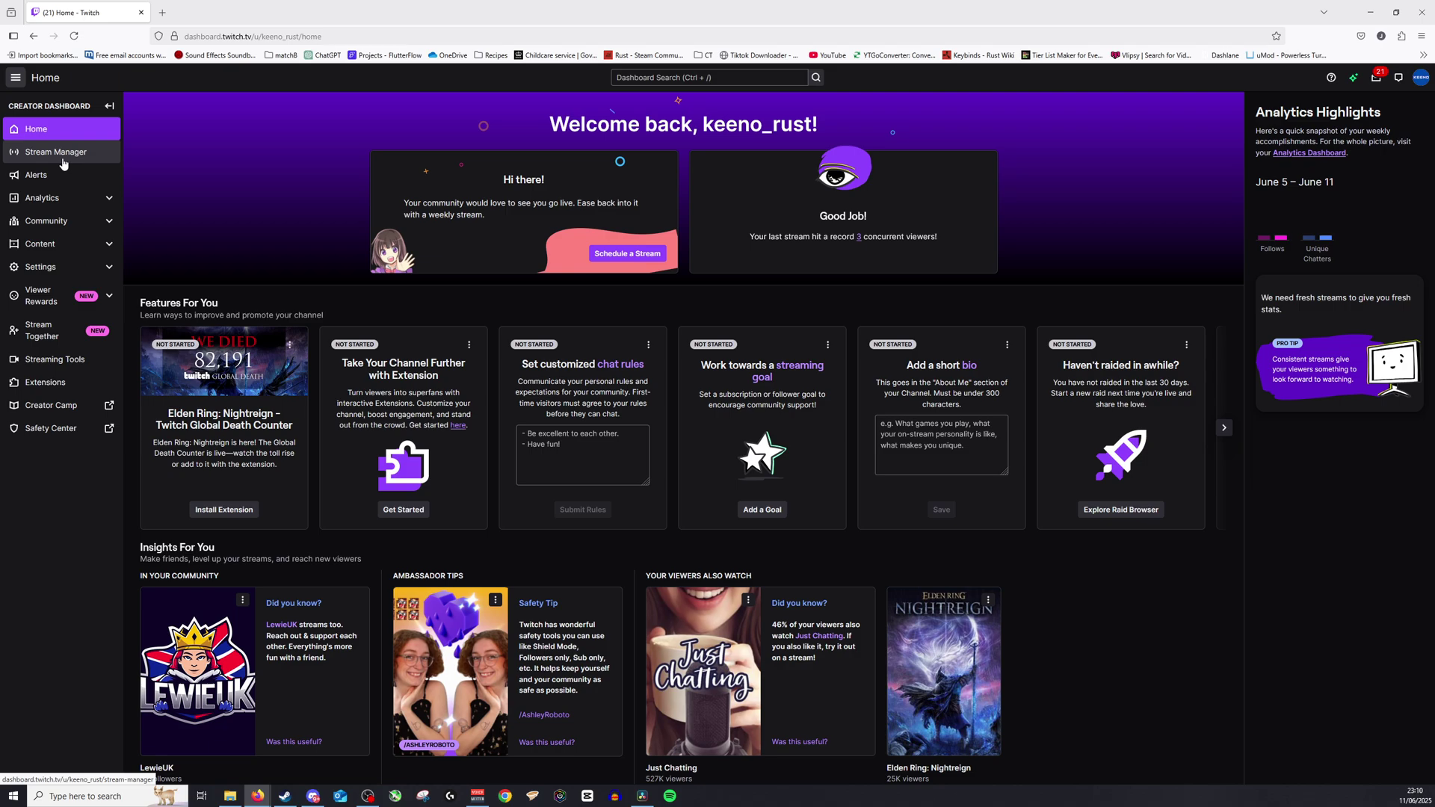
pyautogui.click(47, 220)
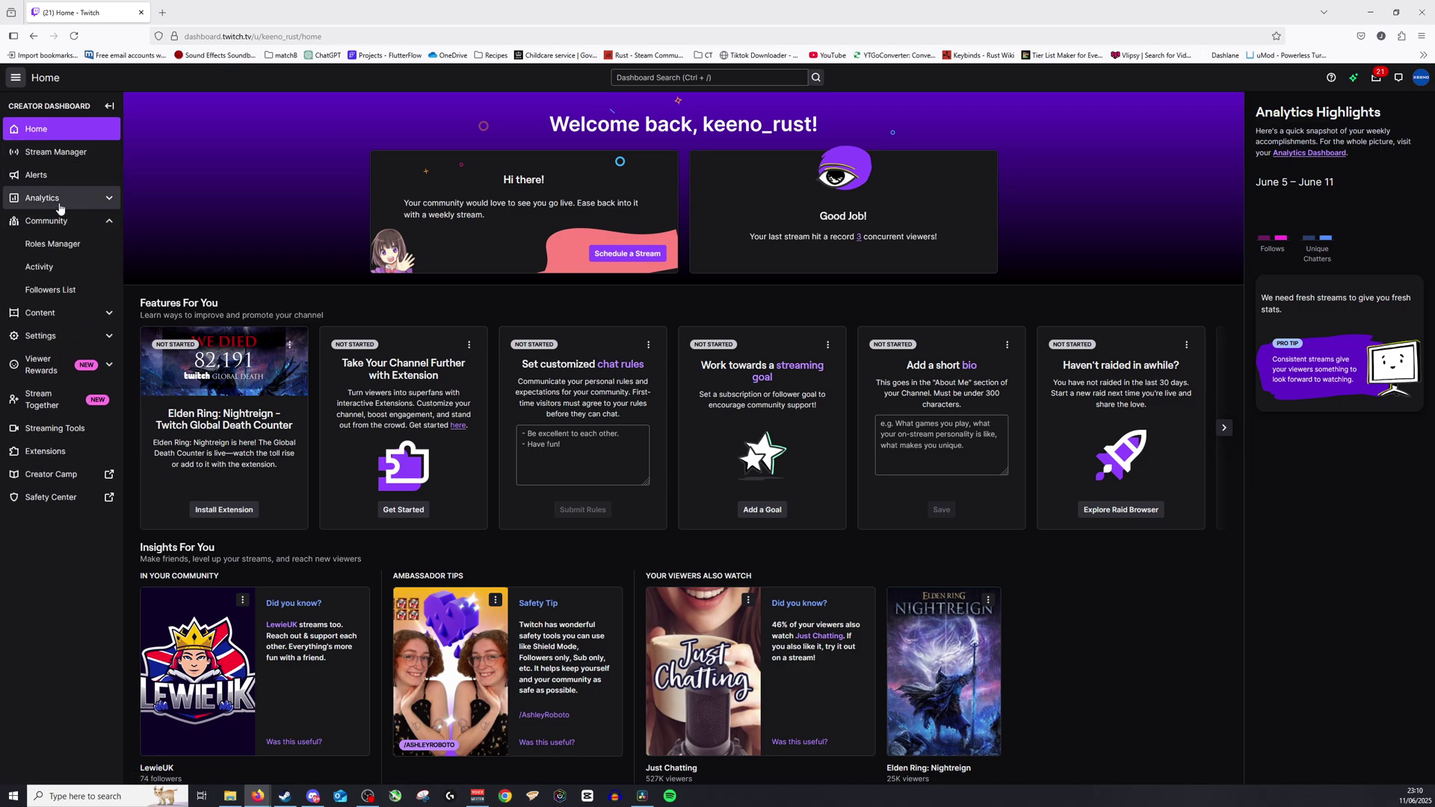
pyautogui.click(60, 200)
pyautogui.click(62, 223)
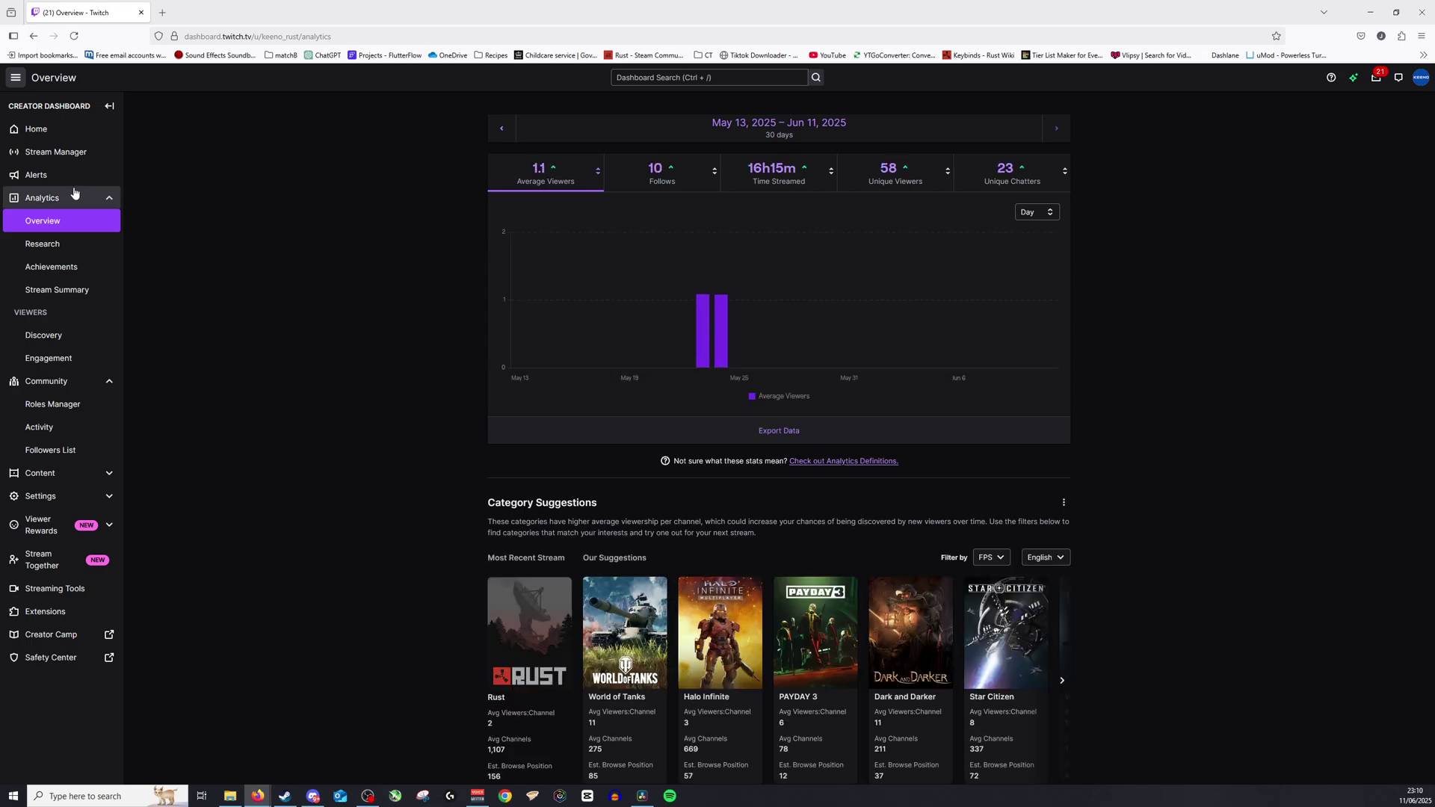
# Step: Switch to the Stream Manager page with offline preview and recent follows feed
pyautogui.click(55, 151)
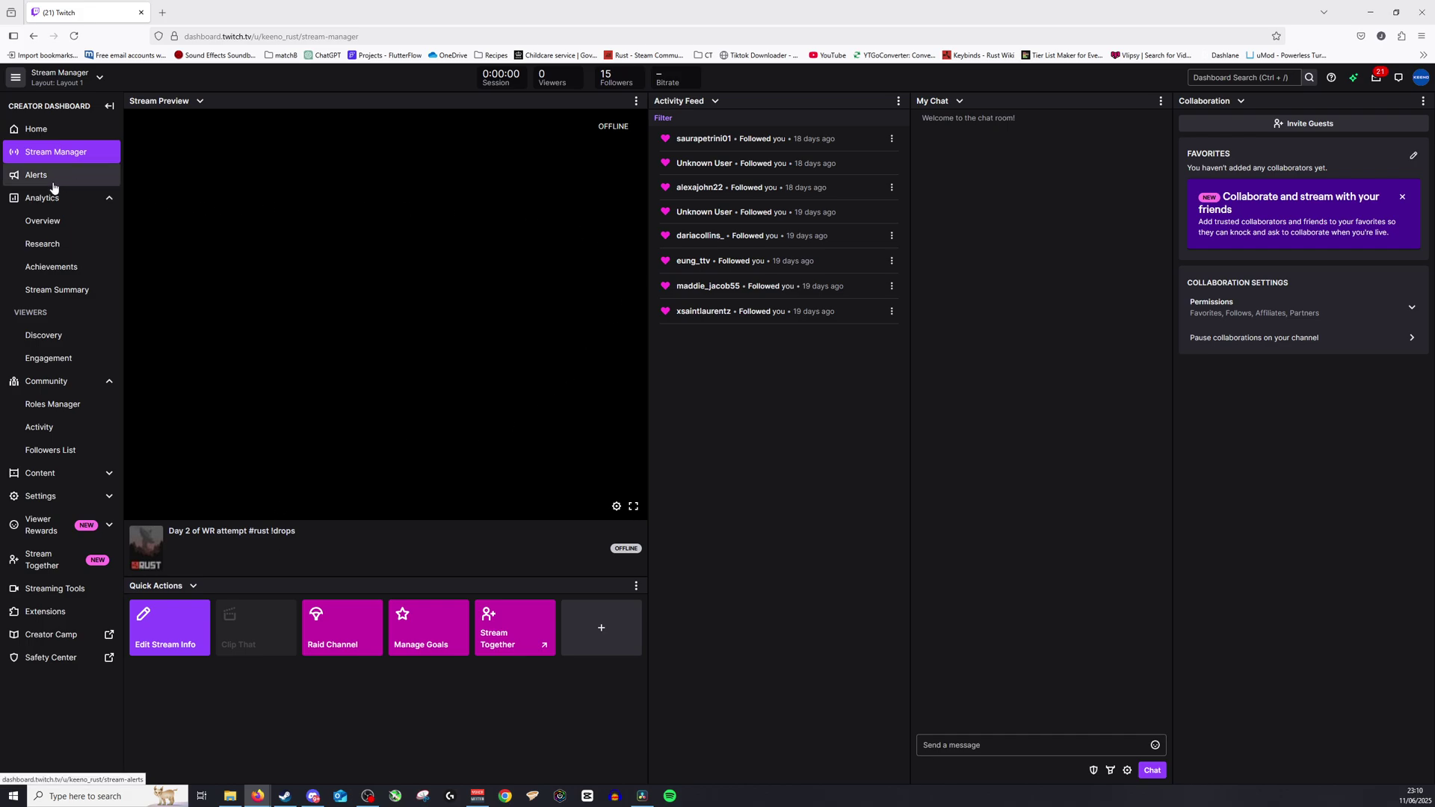
# Step: Return to Analytics Overview showing 1.1 average viewers and 10 follows
pyautogui.click(50, 222)
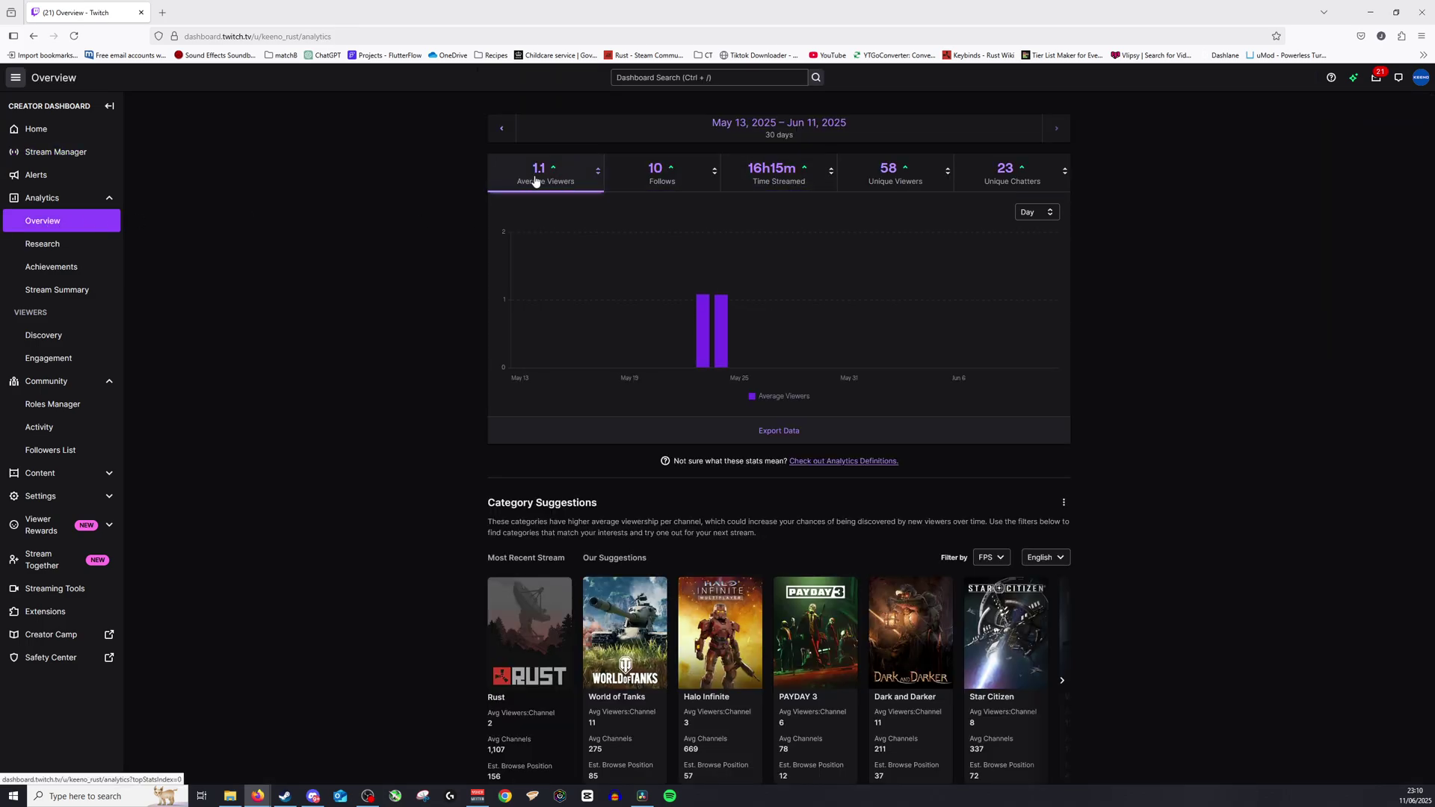